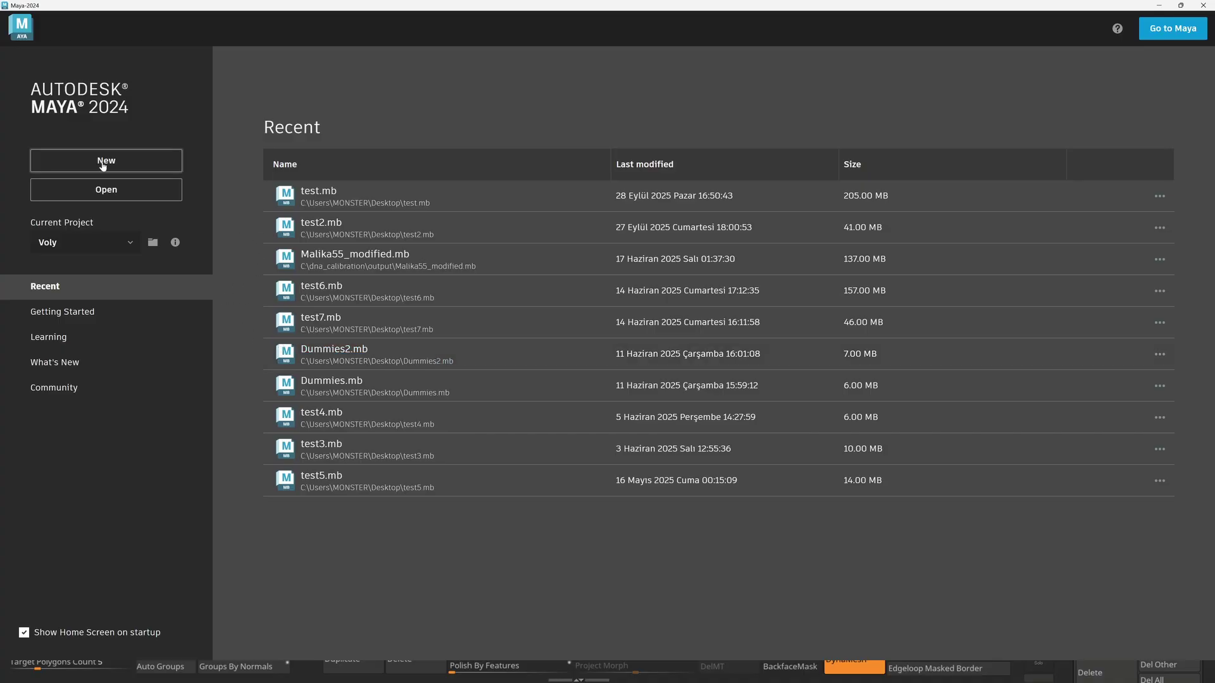
Start a new empty scene and expand the Windows > Settings/Preferences menu.
click(104, 163)
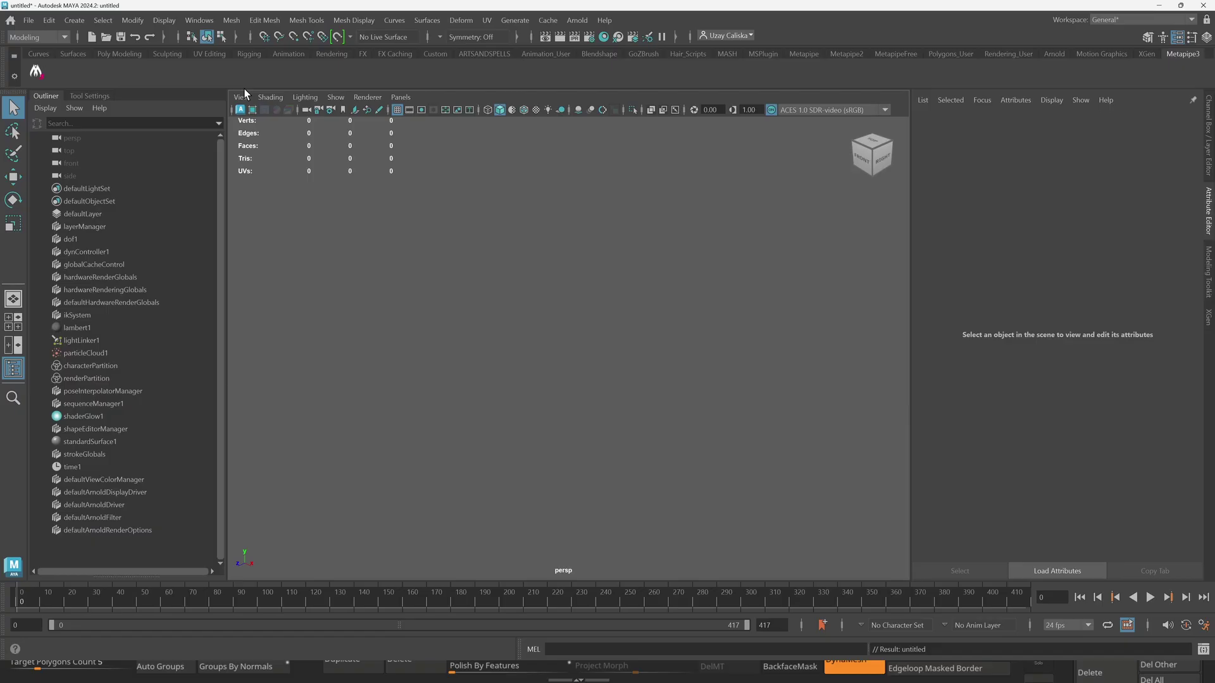
click(207, 20)
mouse_move(235, 159)
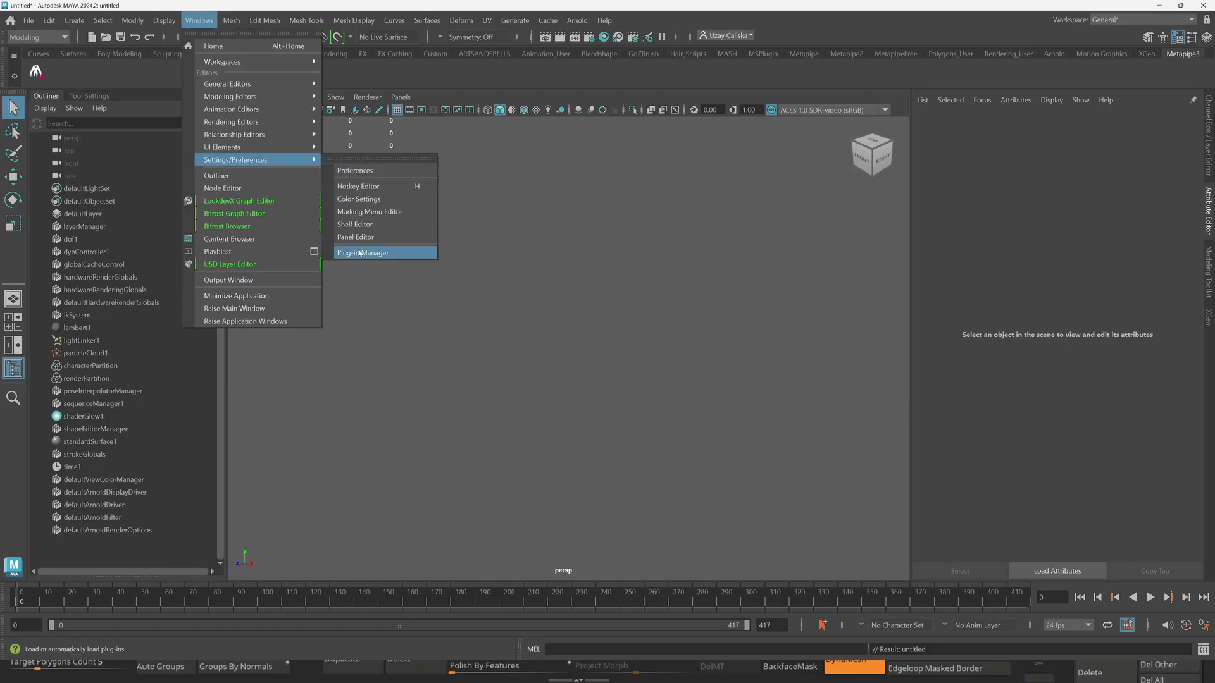
In the Plug-in Manager, unload embeddedRL4.mll and MayaUERBFPlugin.mll.
click(357, 253)
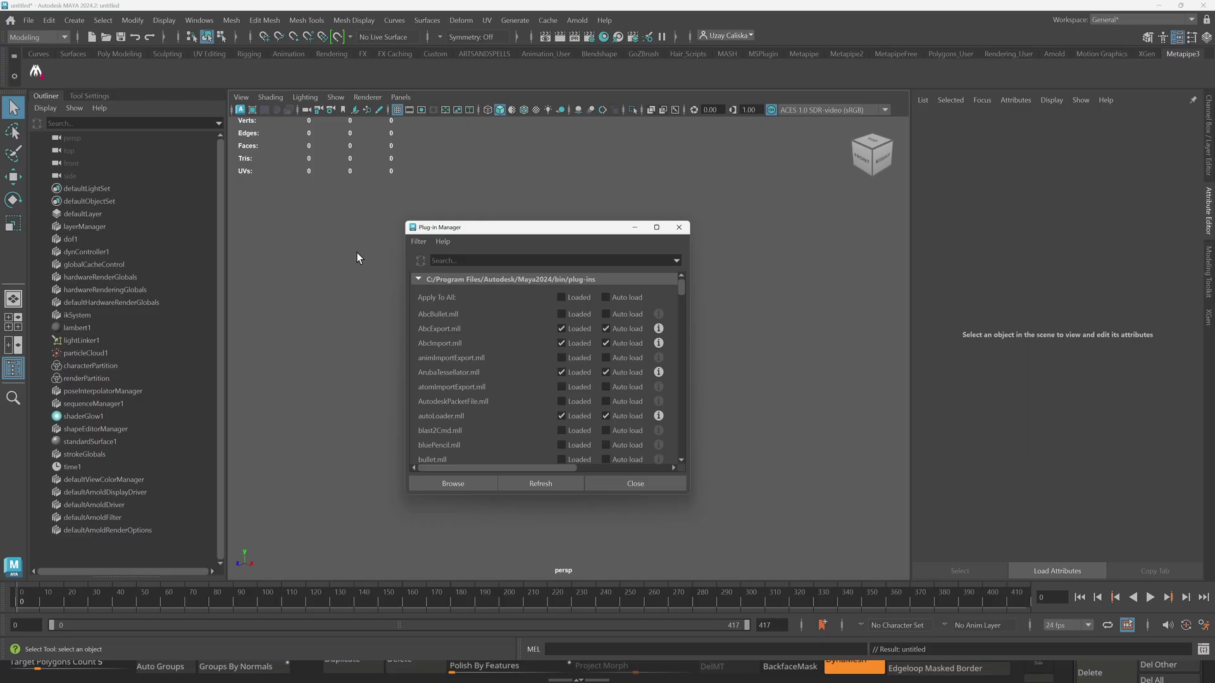
scroll(667, 421, down, 5)
scroll(667, 421, down, 5)
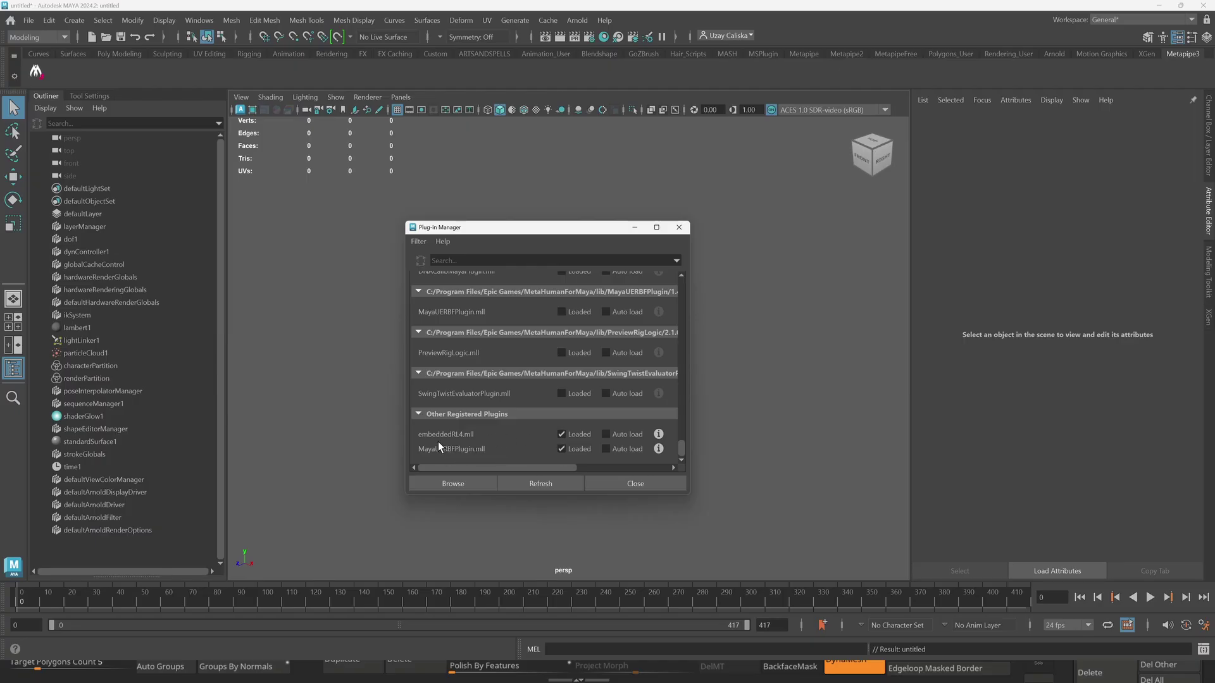
click(559, 433)
click(559, 449)
click(561, 434)
scroll(560, 449, up, 5)
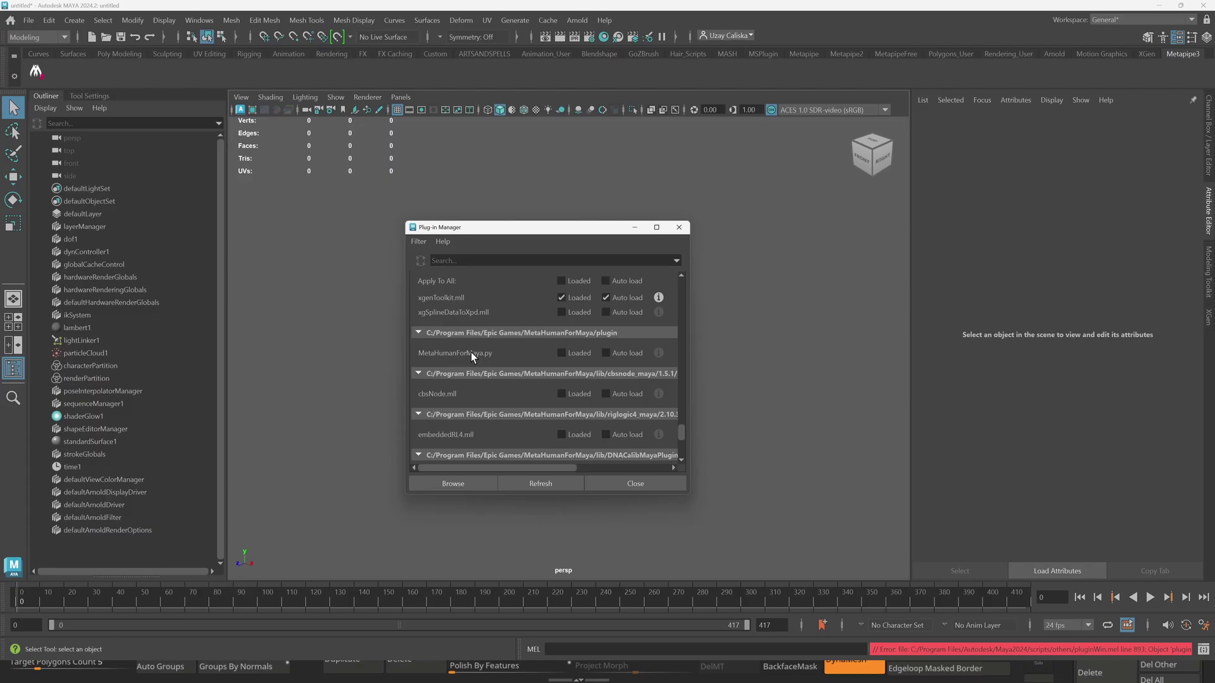
Load MetaHumanForMaya.py and read the conflicting plug-in's Megascans Library plugins path.
click(563, 354)
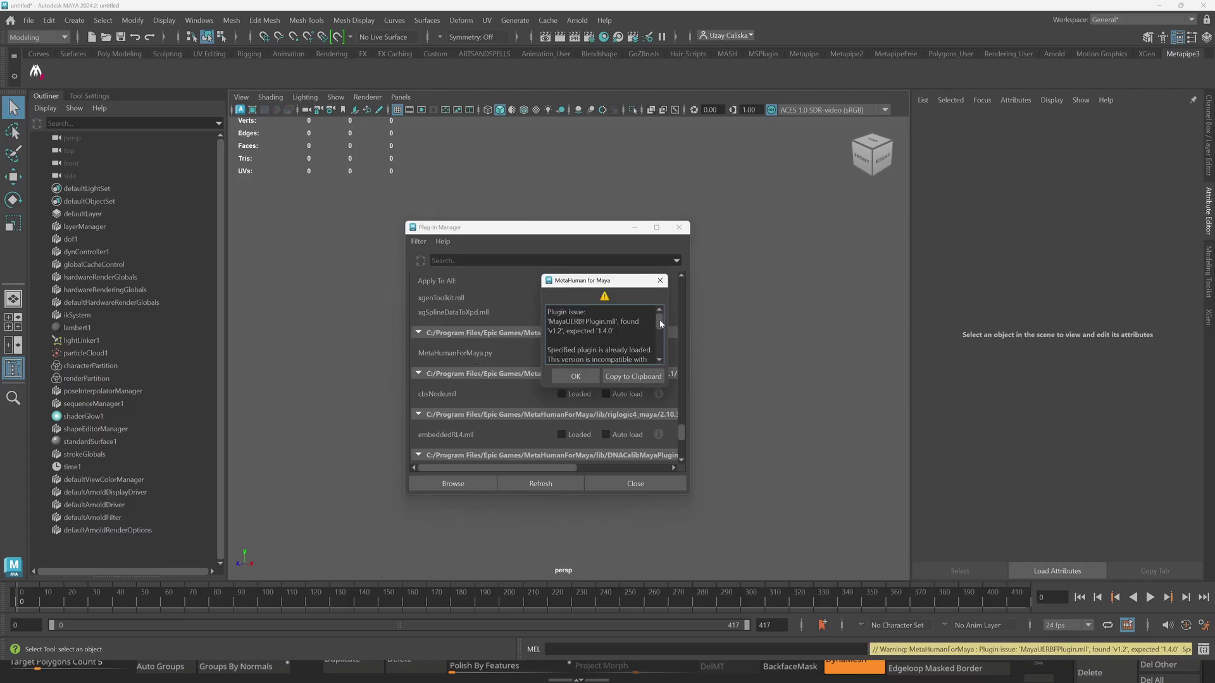
scroll(661, 322, down, 1)
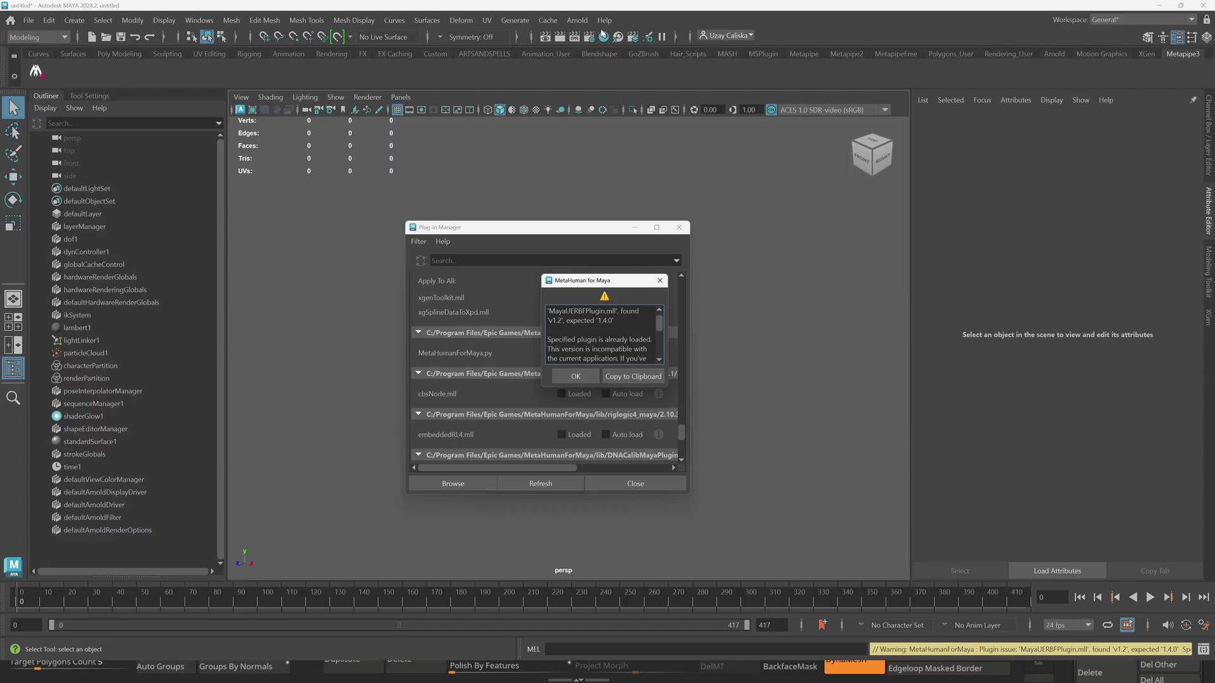
drag(658, 325, 658, 354)
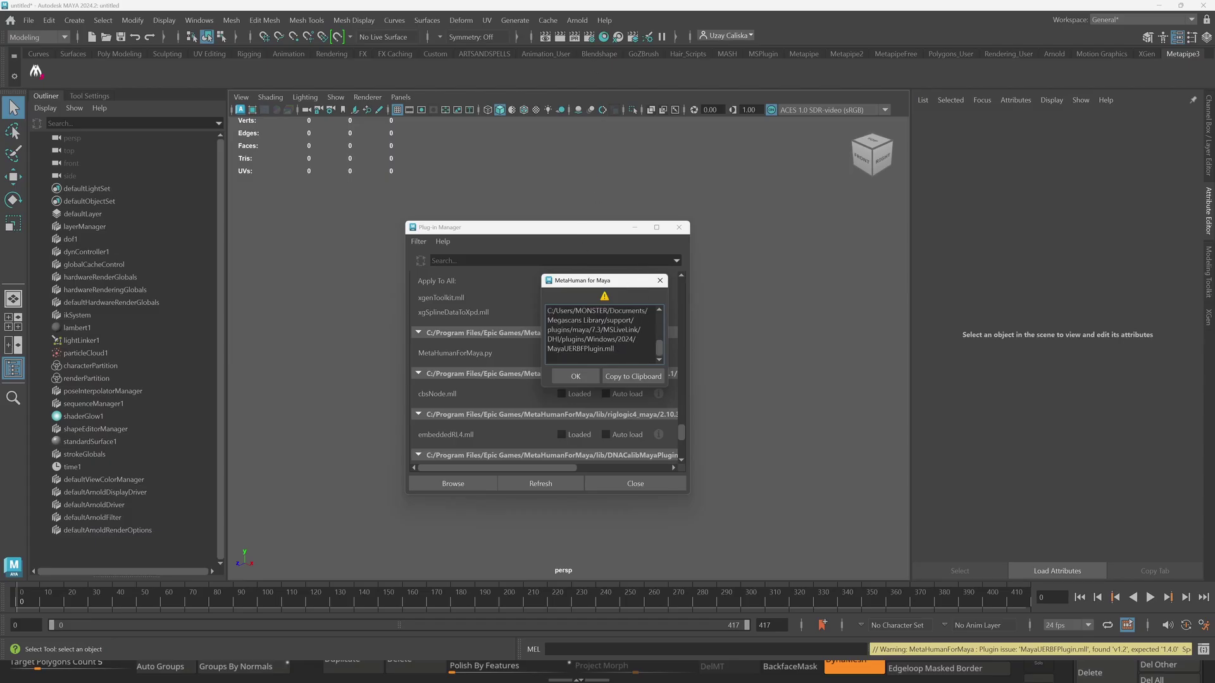
drag(549, 311, 581, 320)
click(570, 356)
scroll(570, 356, up, 2)
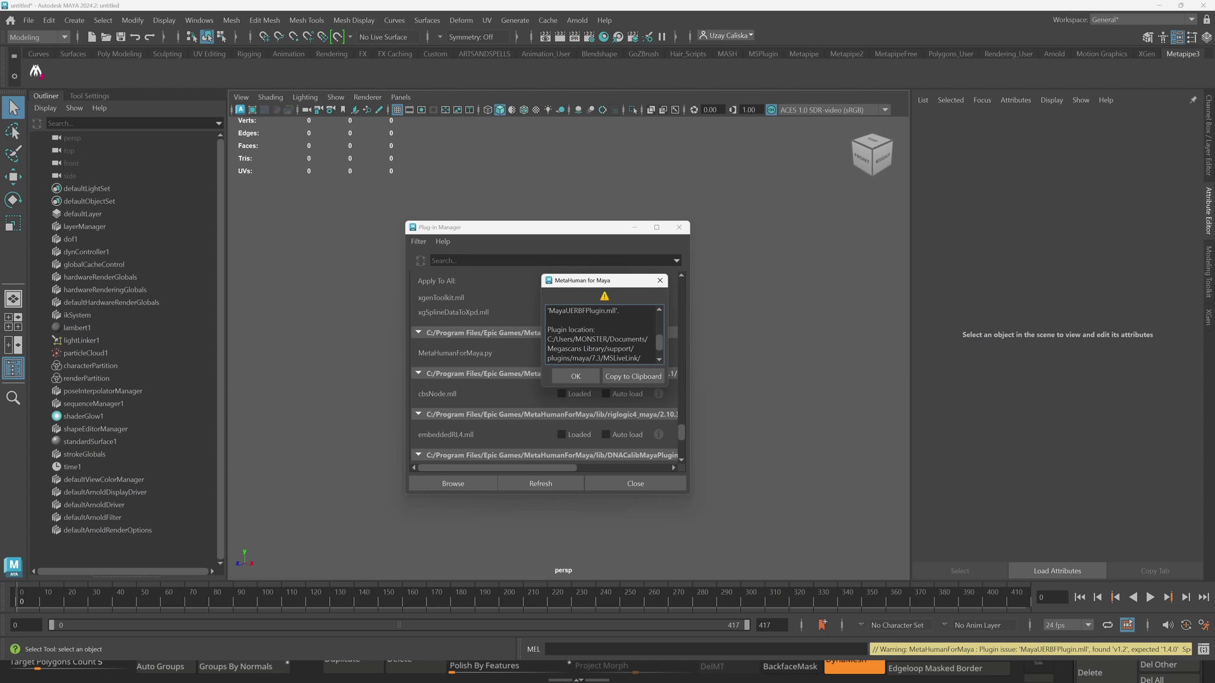
scroll(598, 337, down, 2)
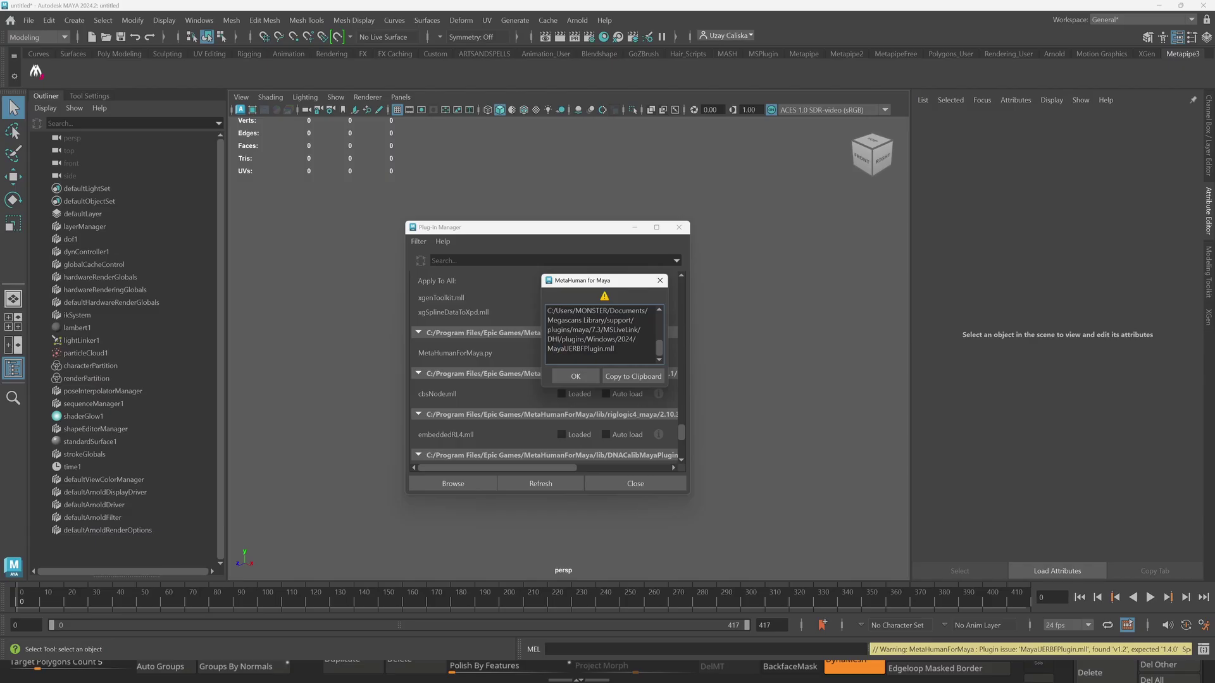
double_click(558, 330)
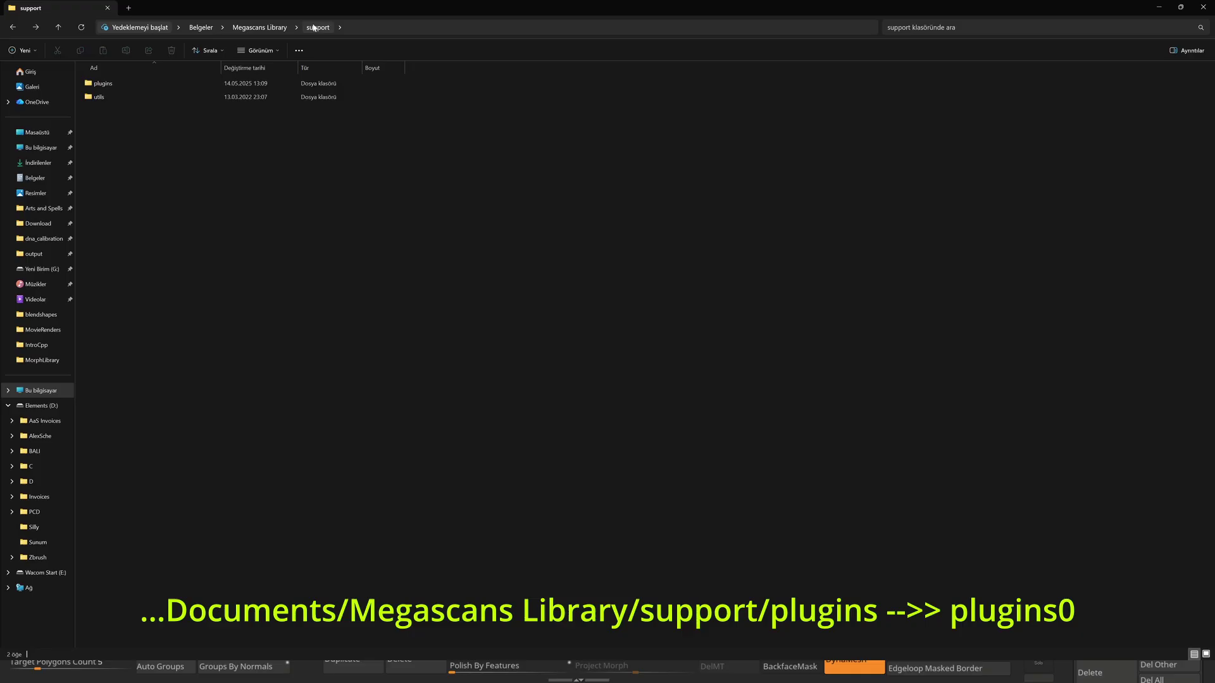
Rename the Megascans Library support folder 'plugins' to 'plugins0', then return to Maya.
click(112, 86)
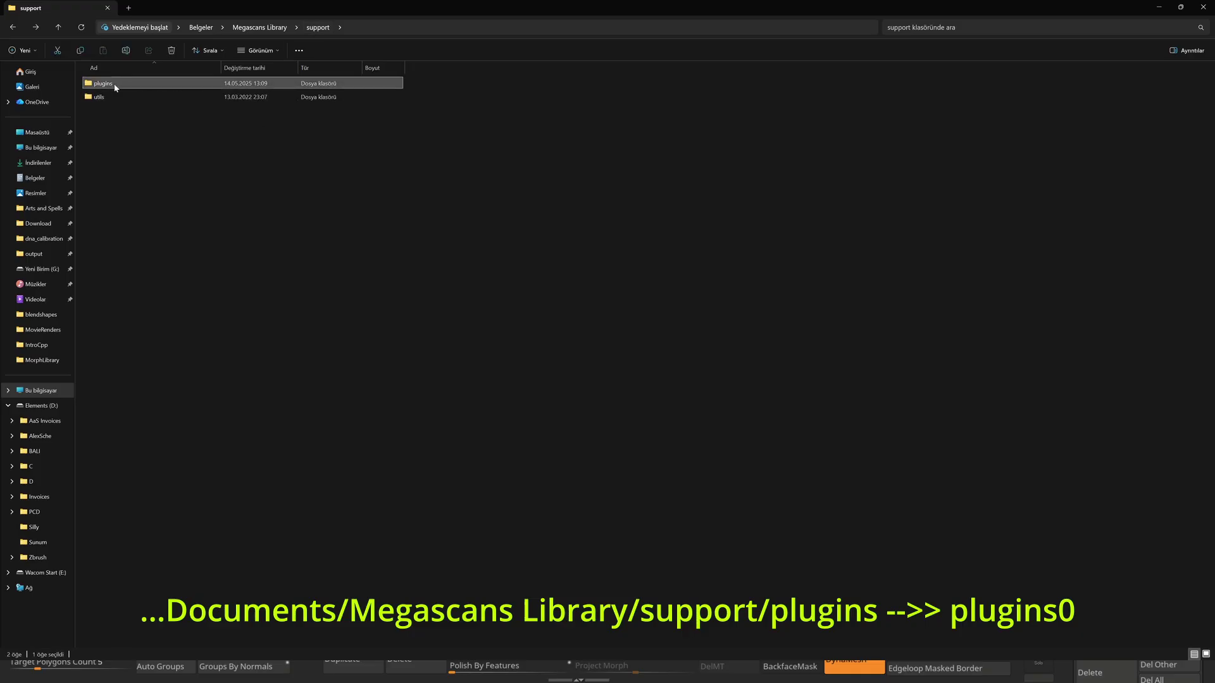
key(F2)
text(0)
key(Return)
click(92, 89)
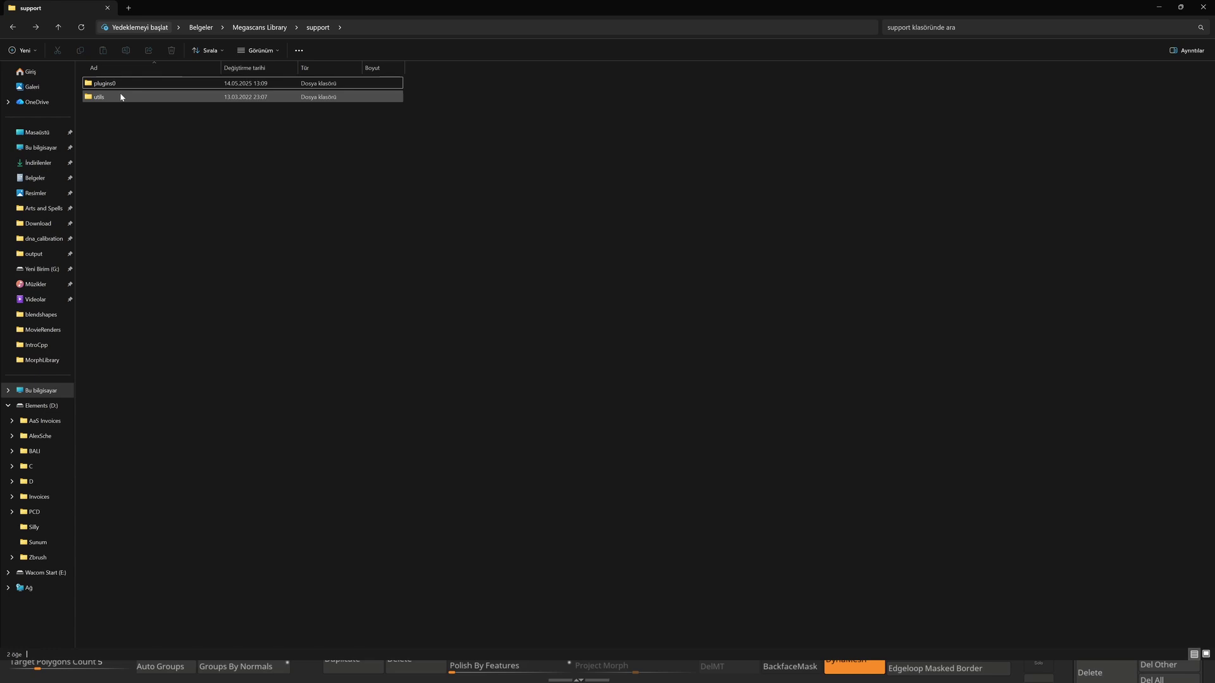
click(105, 83)
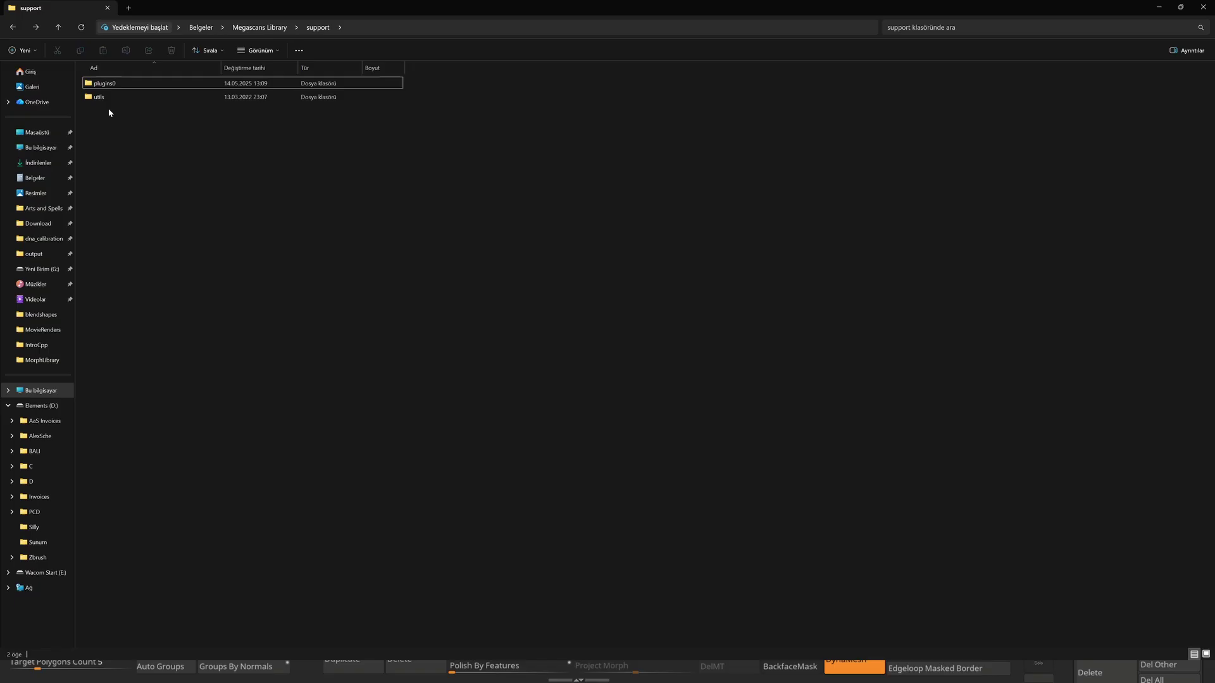
click(263, 211)
key(alt+Tab)
key(alt+Tab)
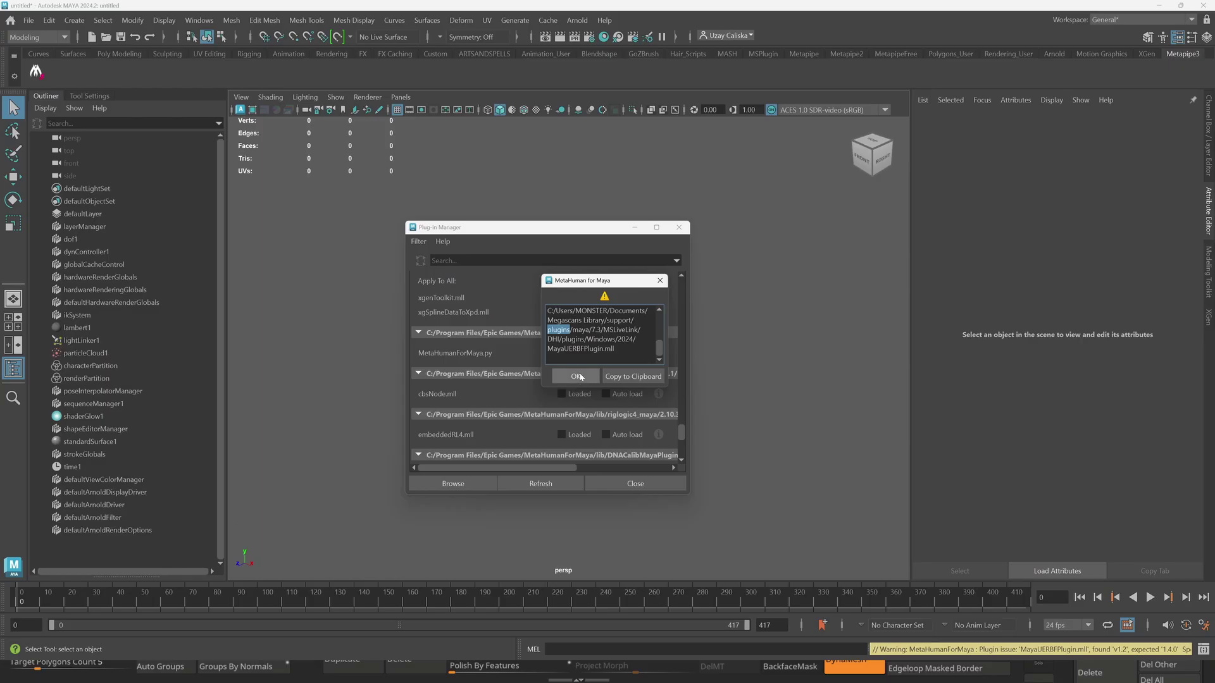
Close the Plug-in Manager and quit Maya, answering the save prompt.
click(621, 483)
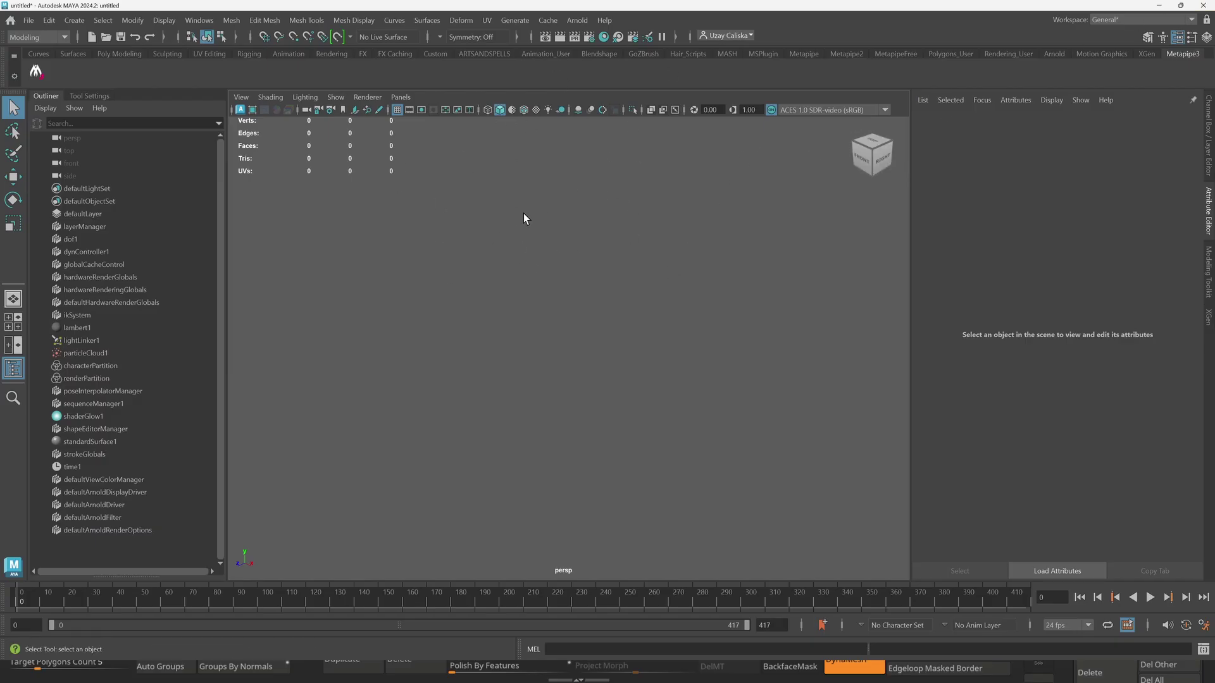
click(1206, 6)
click(601, 339)
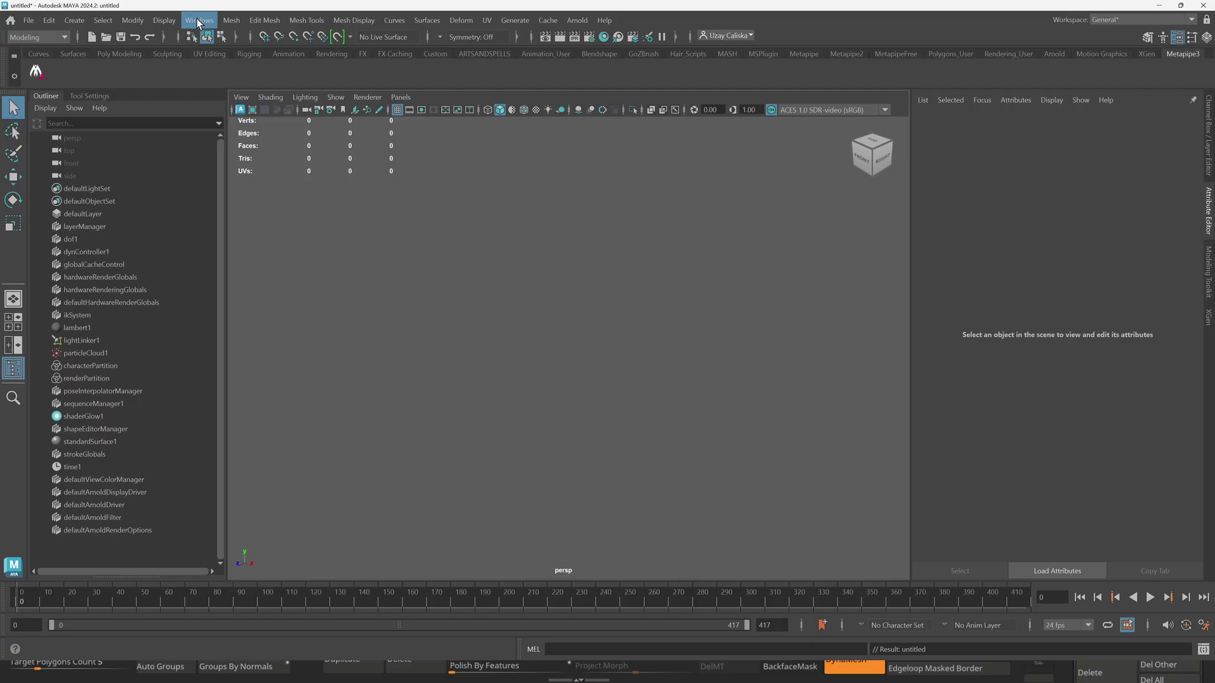
Load MetaHumanForMaya.py in the Plug-in Manager, now without a conflict warning.
click(200, 20)
mouse_move(235, 159)
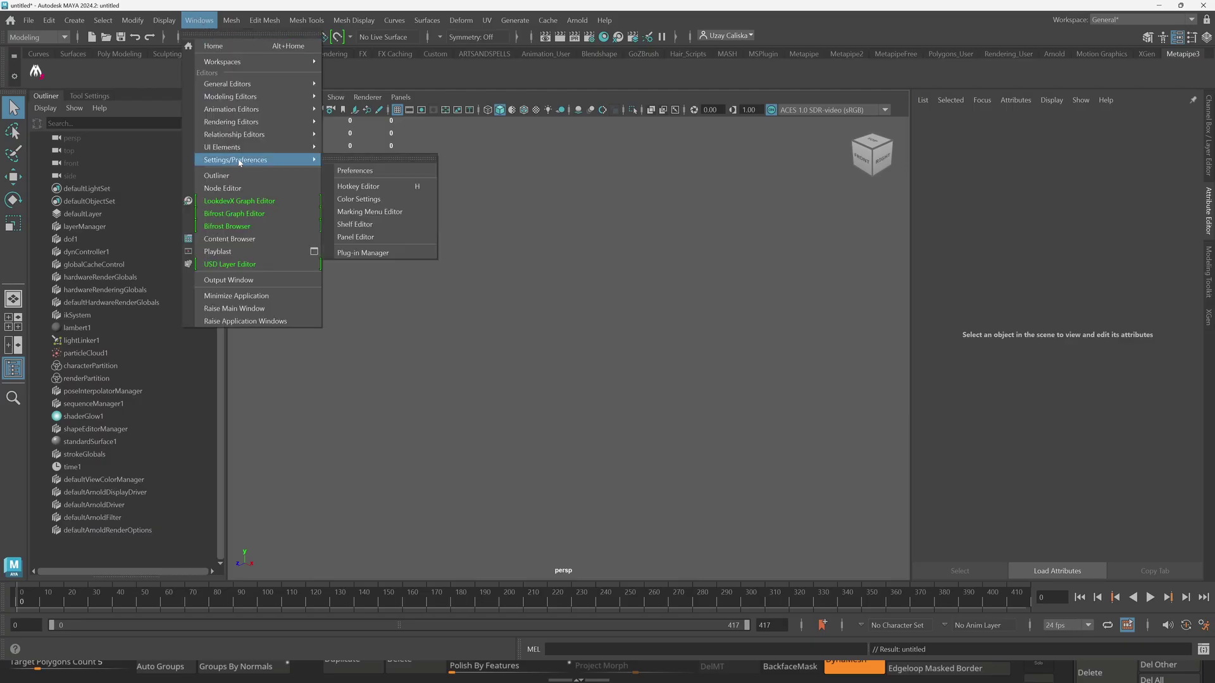
click(363, 252)
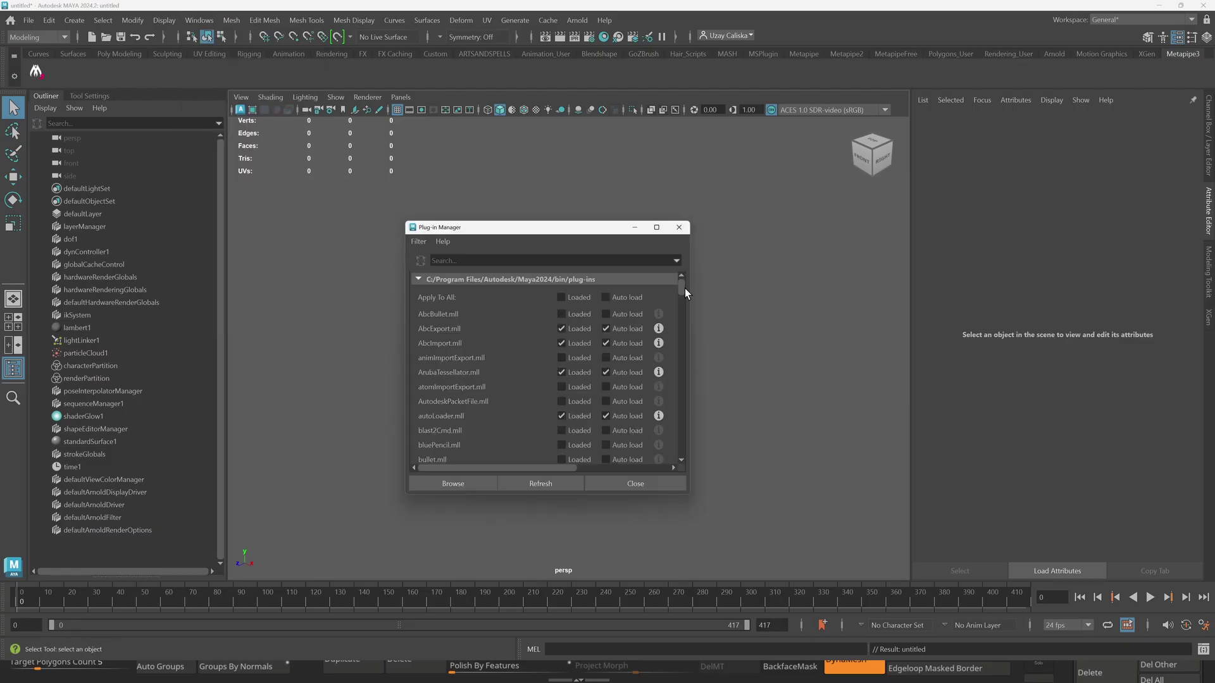
scroll(662, 418, down, 3)
scroll(662, 417, down, 5)
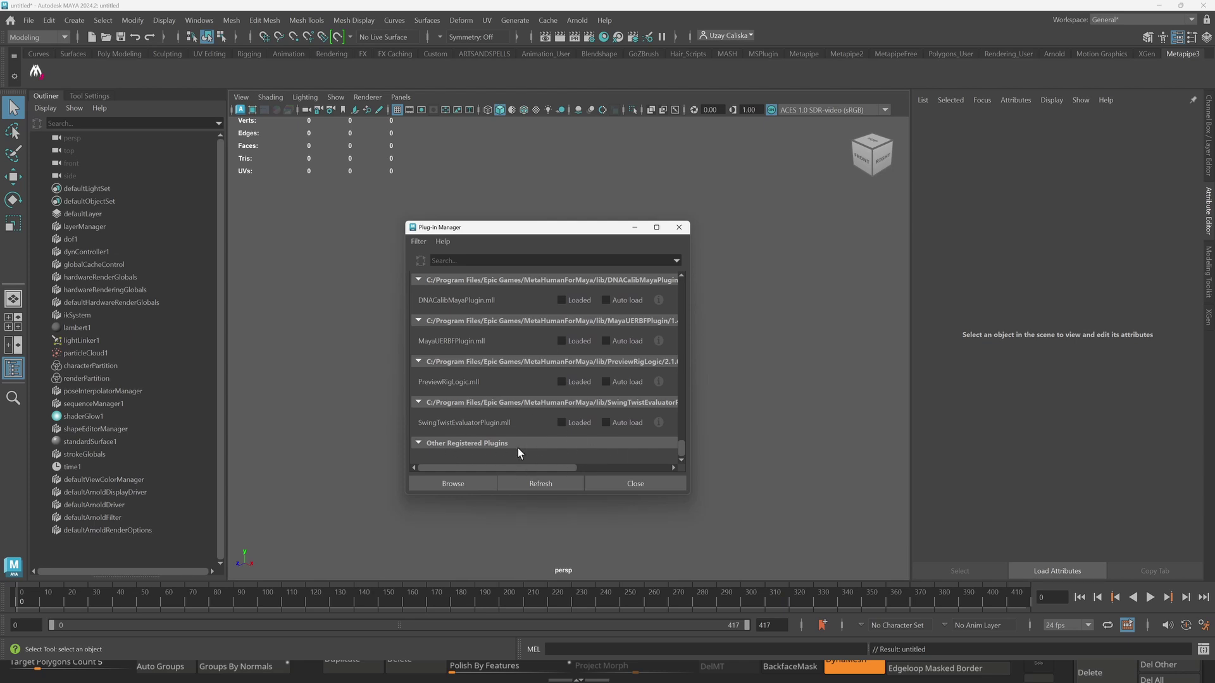
scroll(503, 426, up, 3)
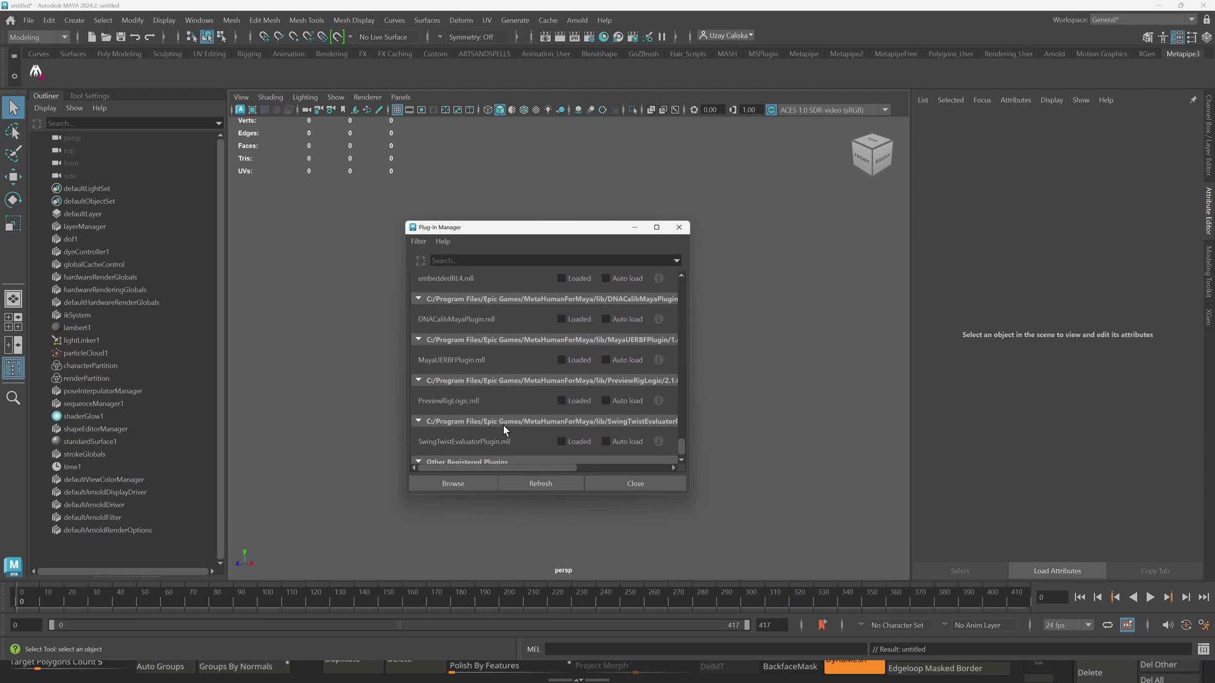
scroll(503, 426, up, 3)
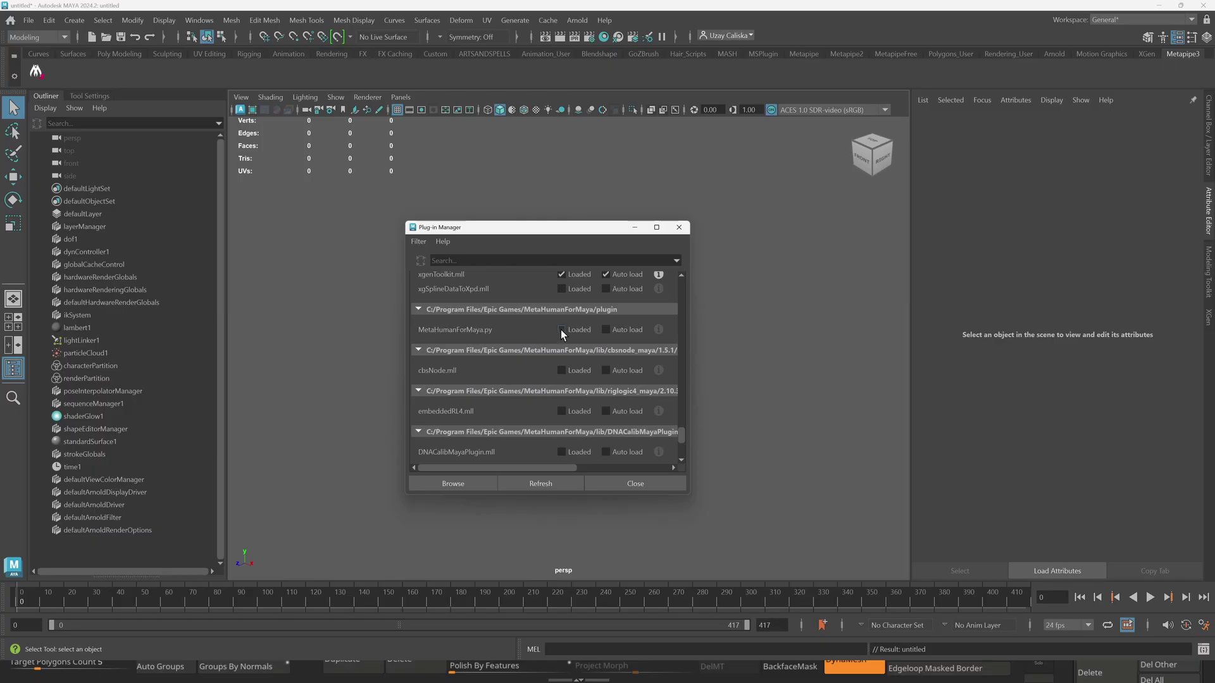
click(560, 330)
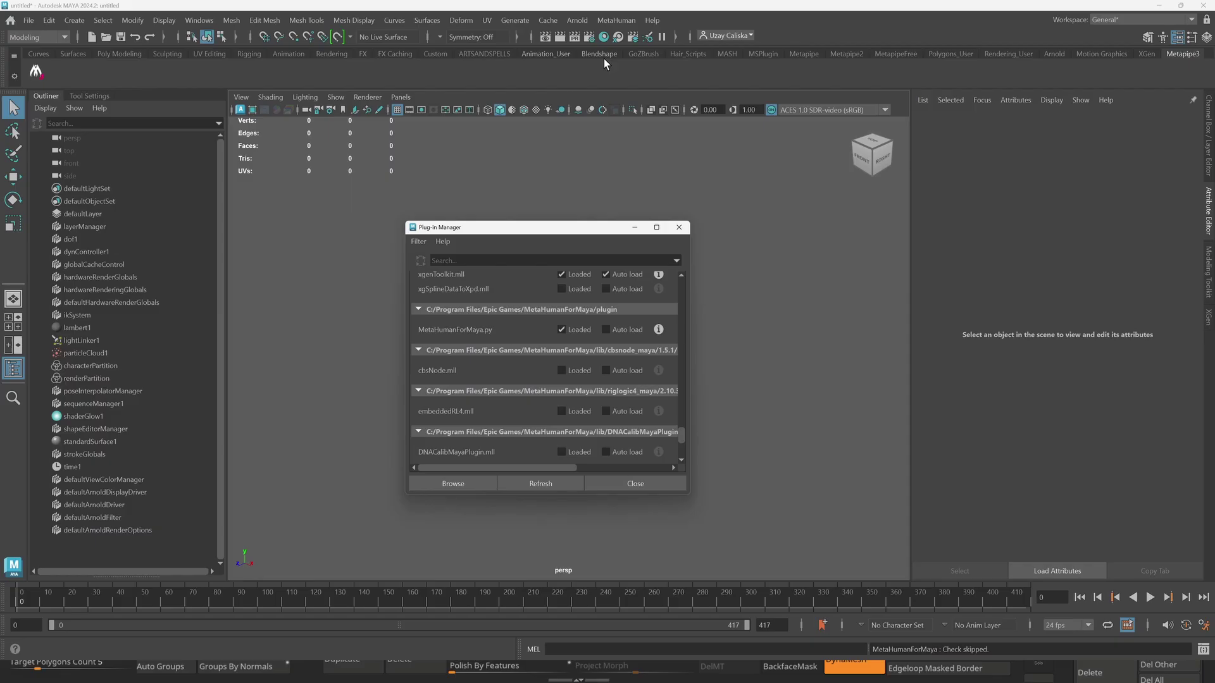
click(633, 484)
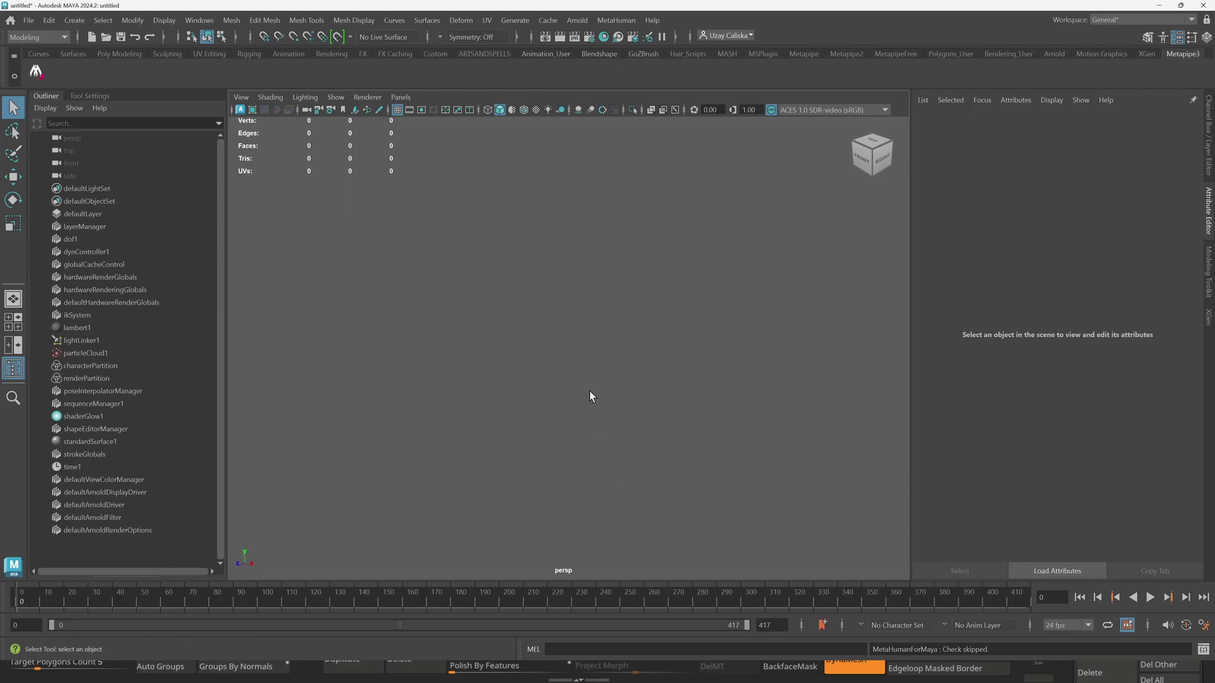
click(615, 20)
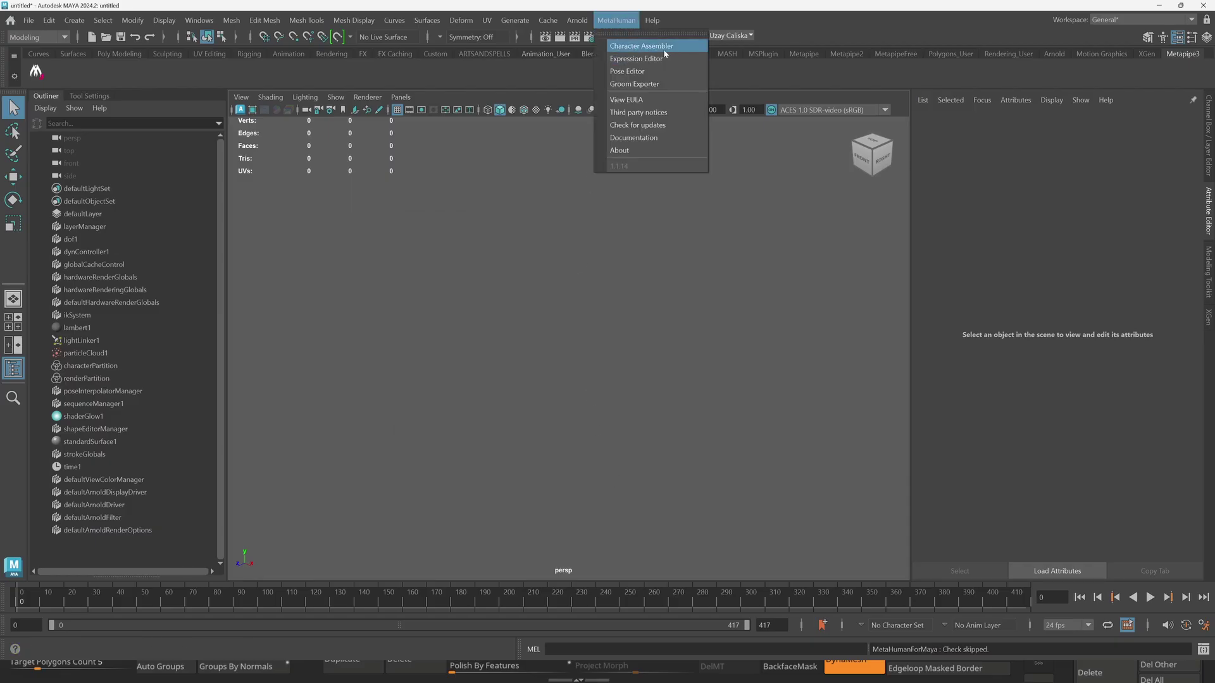
click(641, 46)
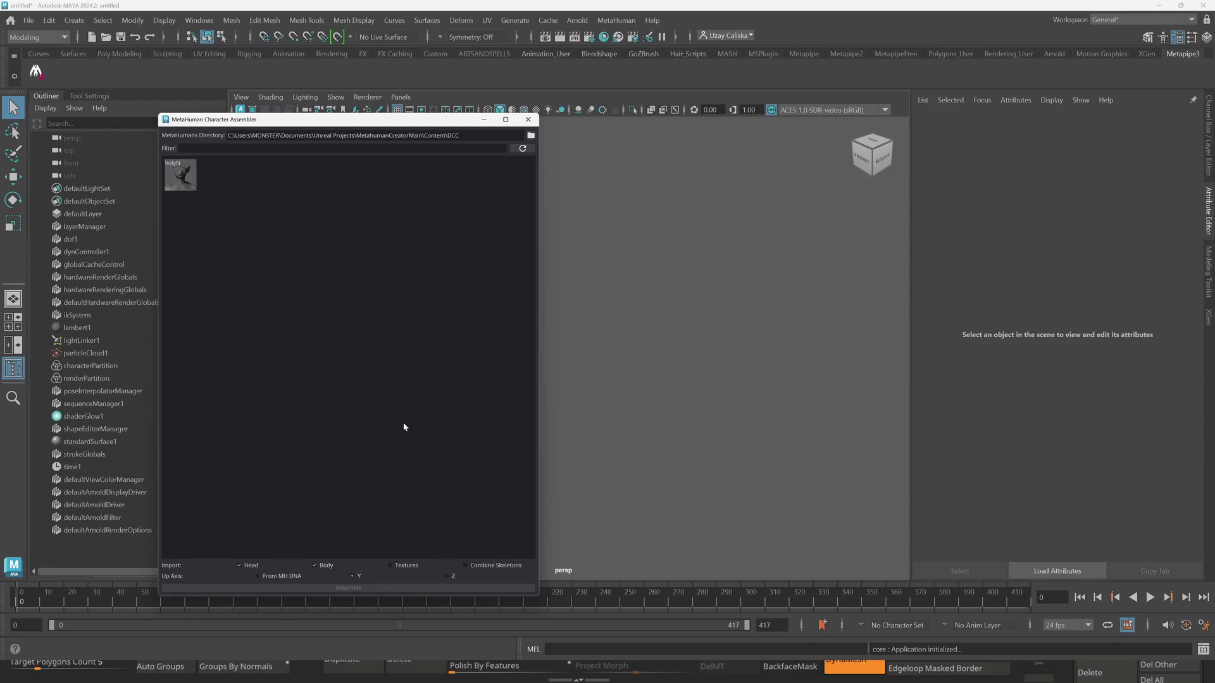
click(529, 120)
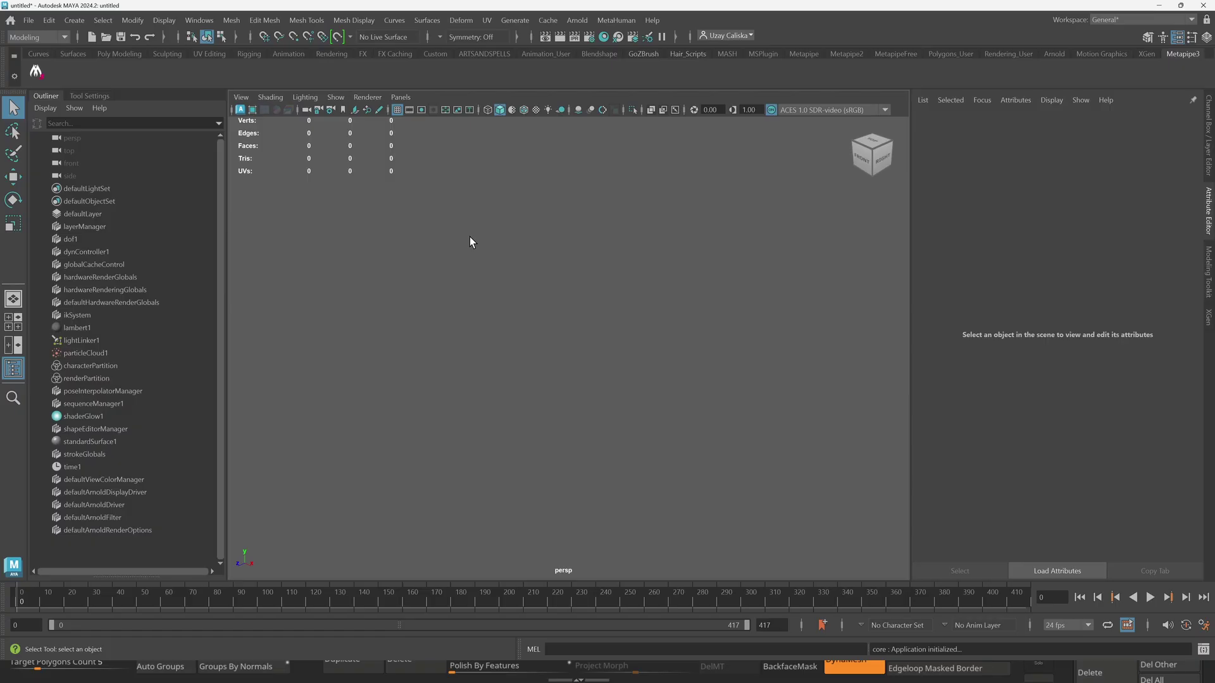
Quit Maya without saving, rename 'plugins0' back to 'plugins', and relaunch Maya 2024.
click(1203, 6)
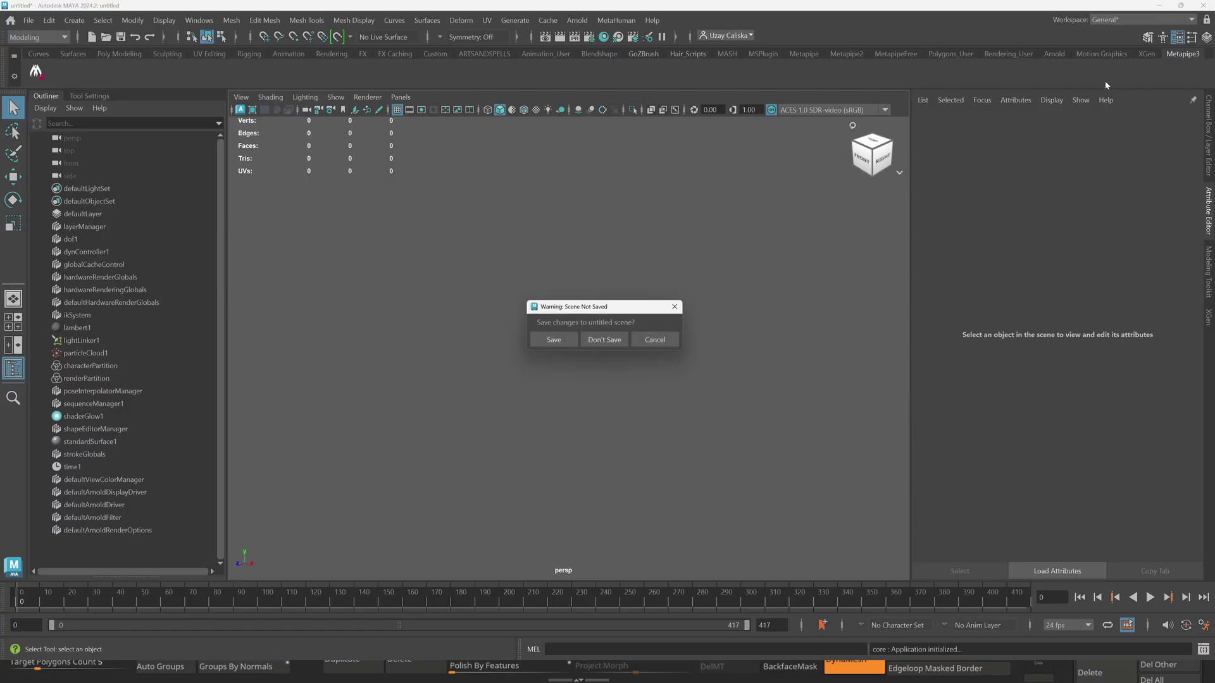
click(590, 339)
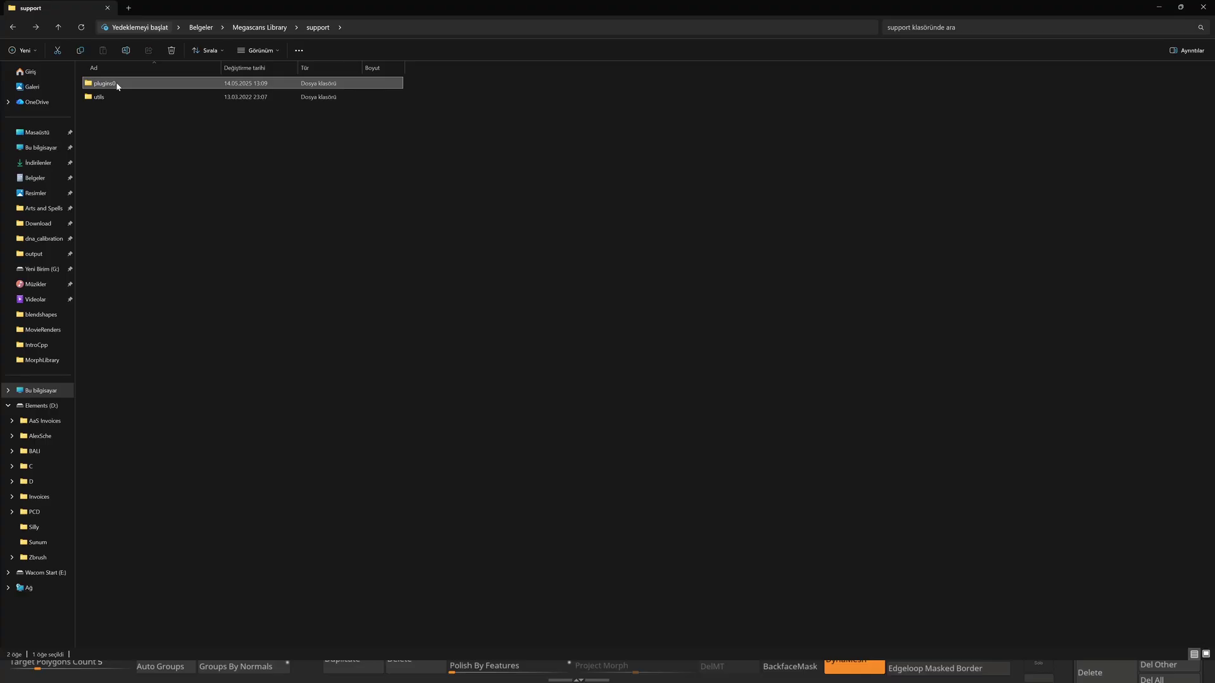
key(F2)
key(BackSpace)
click(171, 446)
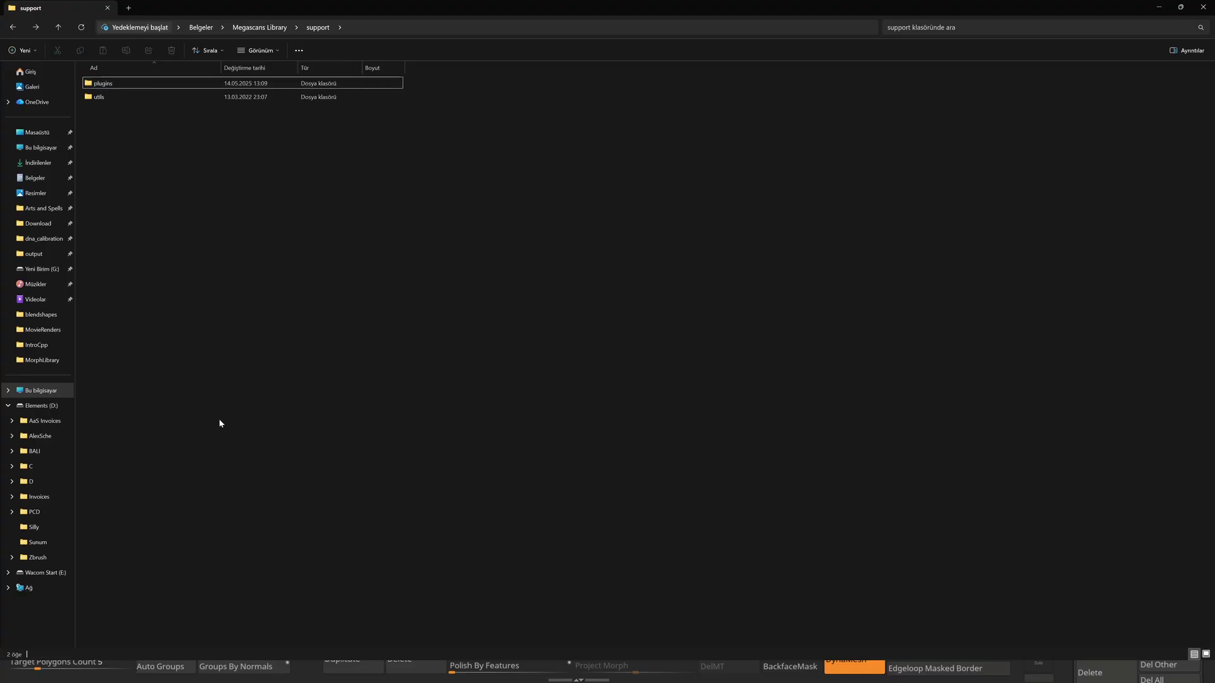
key(super)
text(maya)
key(Return)
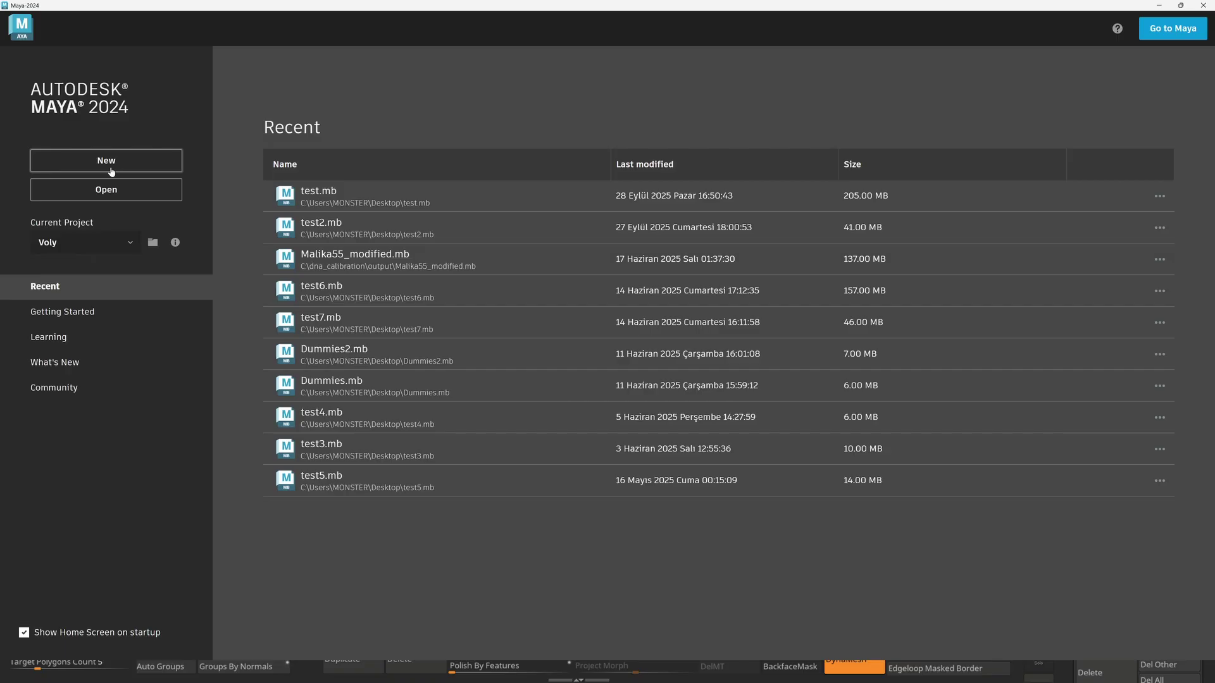
Start a new empty untitled scene from the Maya home screen.
click(105, 161)
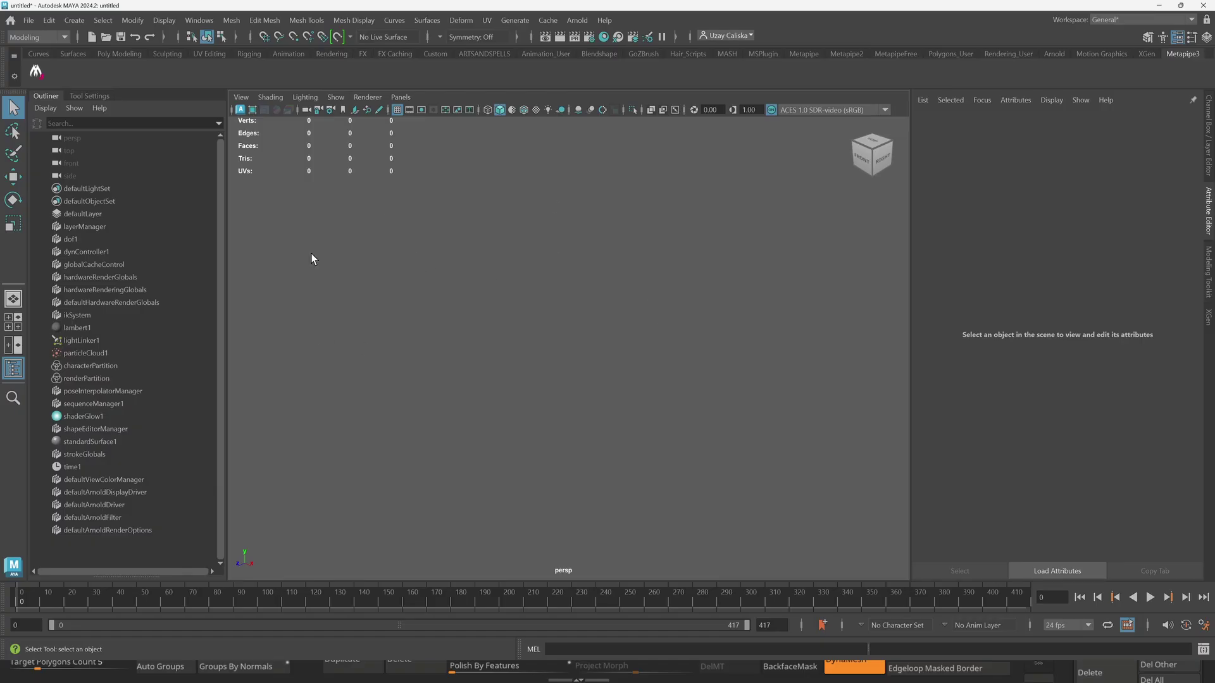
click(200, 20)
mouse_move(237, 160)
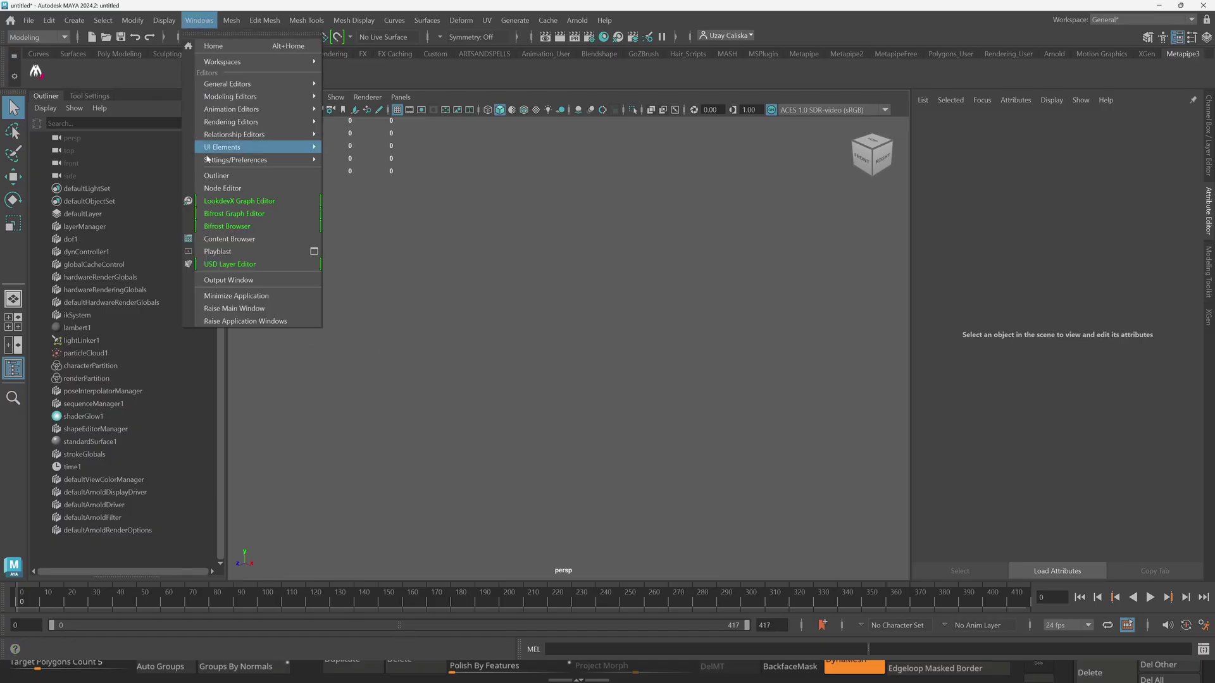
click(363, 253)
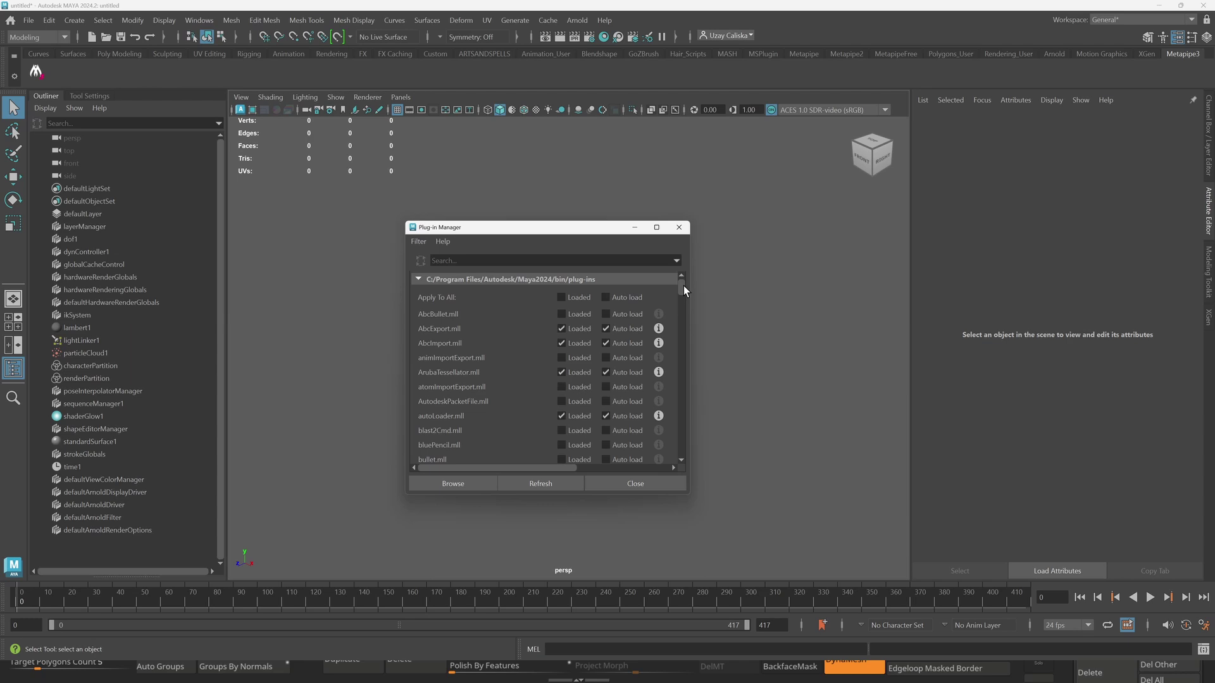
drag(684, 285, 682, 446)
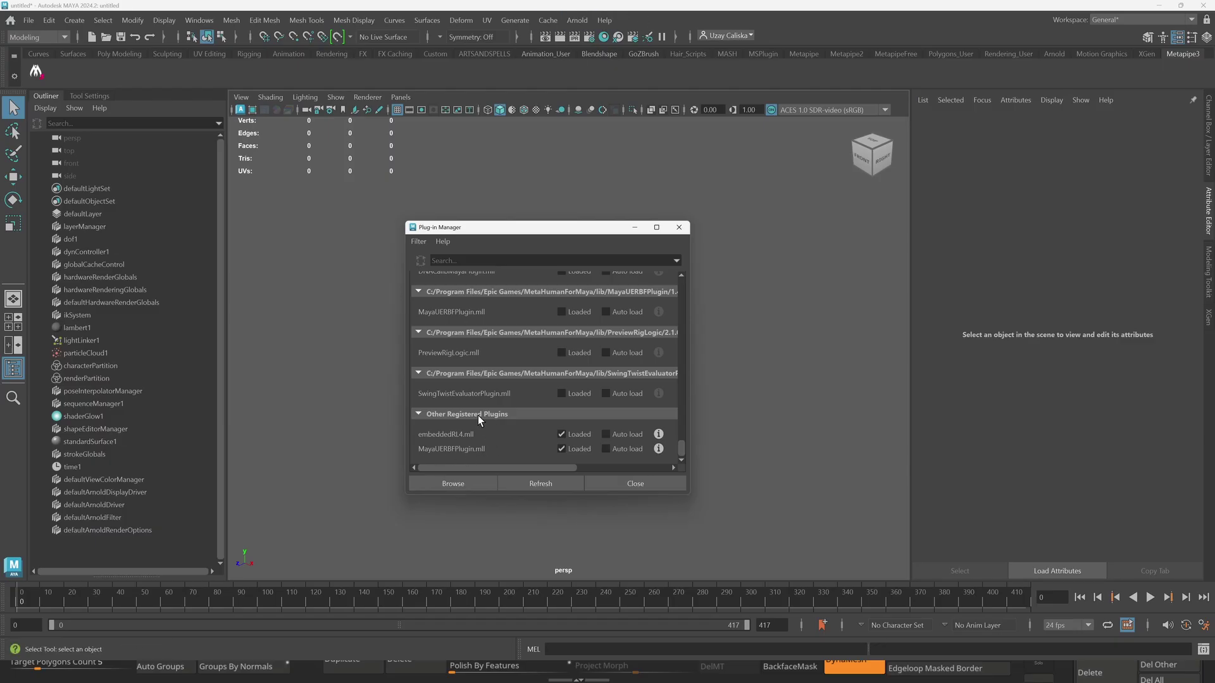
click(624, 484)
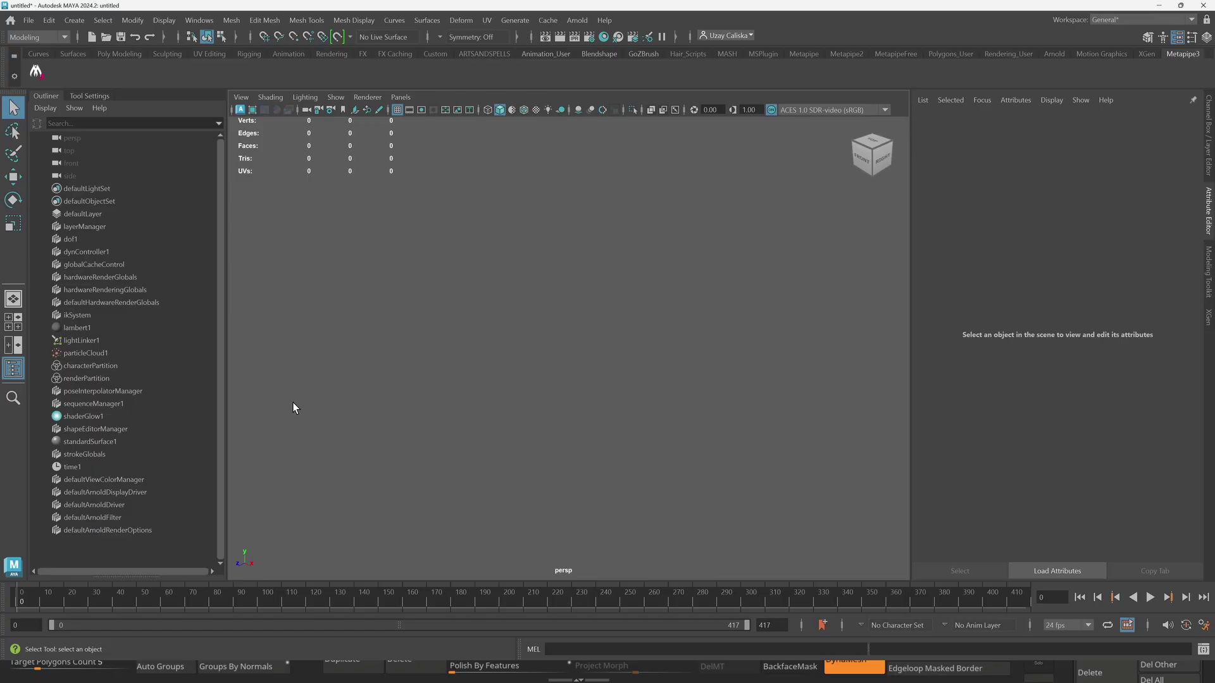